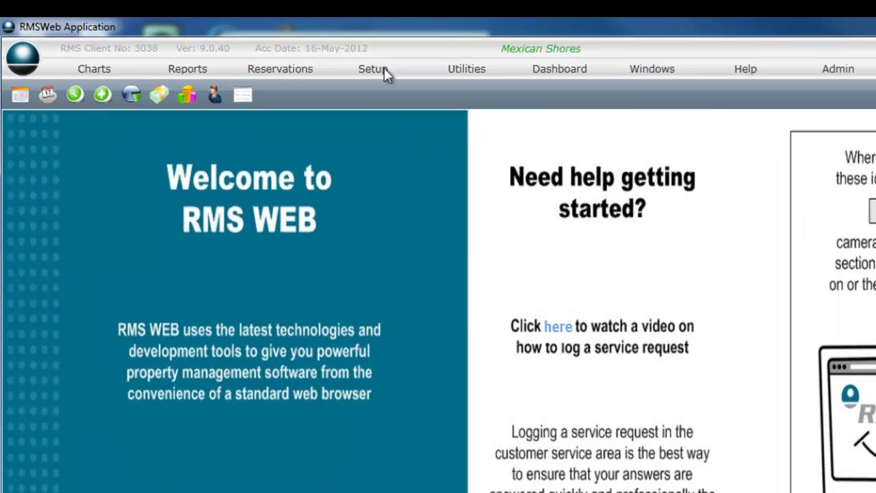
Open the Users Information list from Setup > Users to show the Manager and RMSOnline users.
{"action": "left_click", "coordinate": [310, 55]}
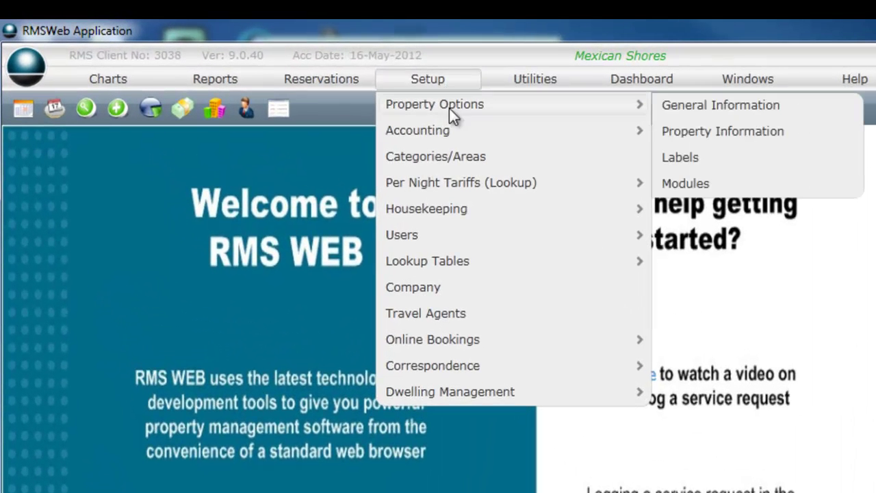
{"action": "mouse_move", "coordinate": [439, 235]}
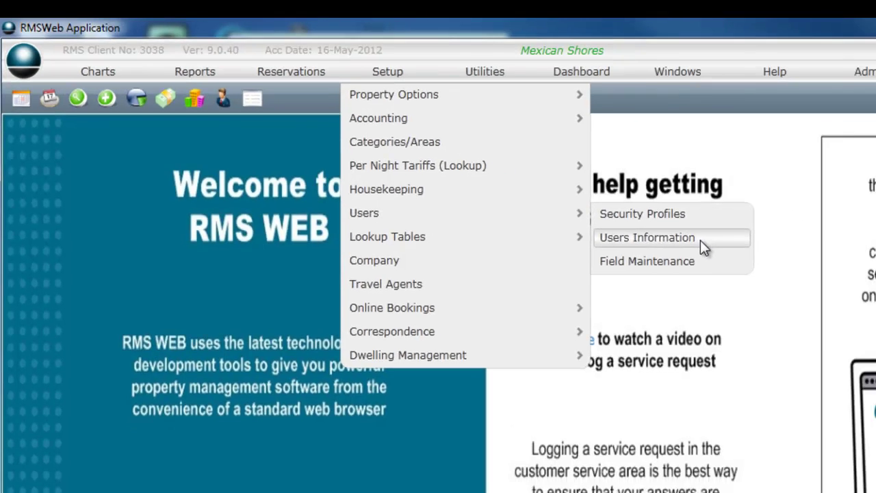
{"action": "left_click", "coordinate": [700, 240]}
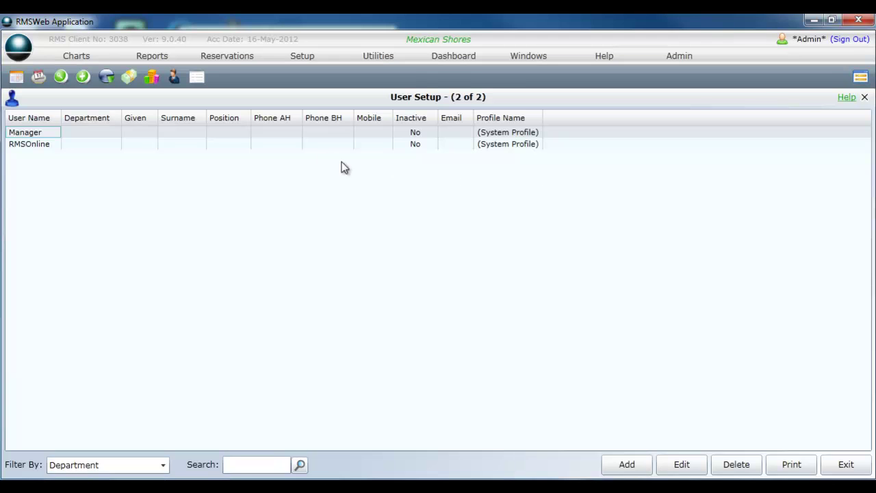
Replace the Manager user's password with a new five-character one and save it.
{"action": "double_click", "coordinate": [296, 135]}
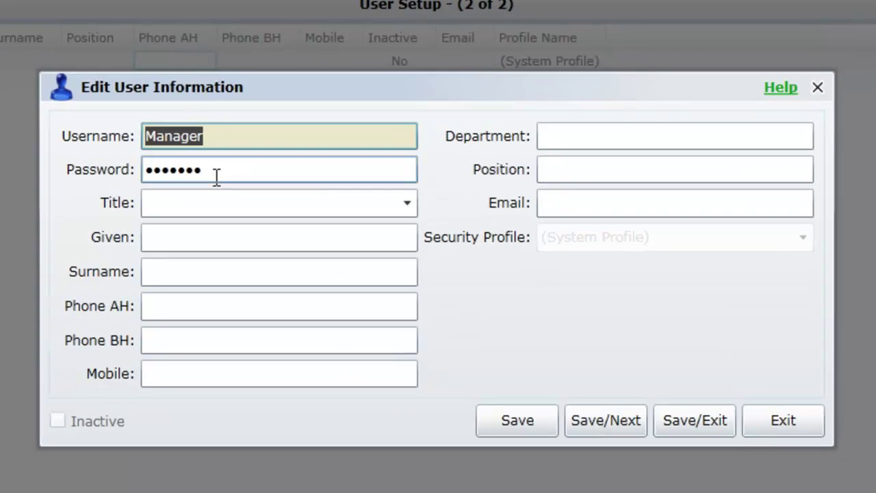
{"action": "left_click", "coordinate": [219, 174]}
{"action": "type", "text": "•••••"}
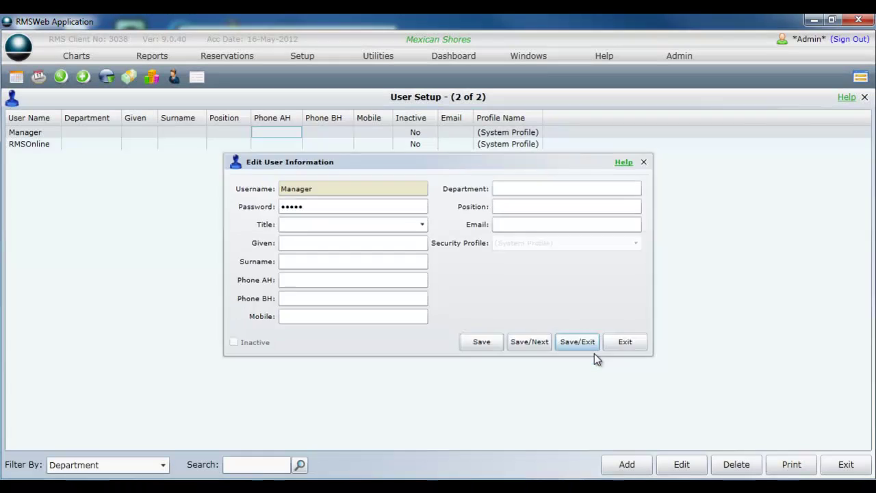
{"action": "left_click", "coordinate": [577, 342]}
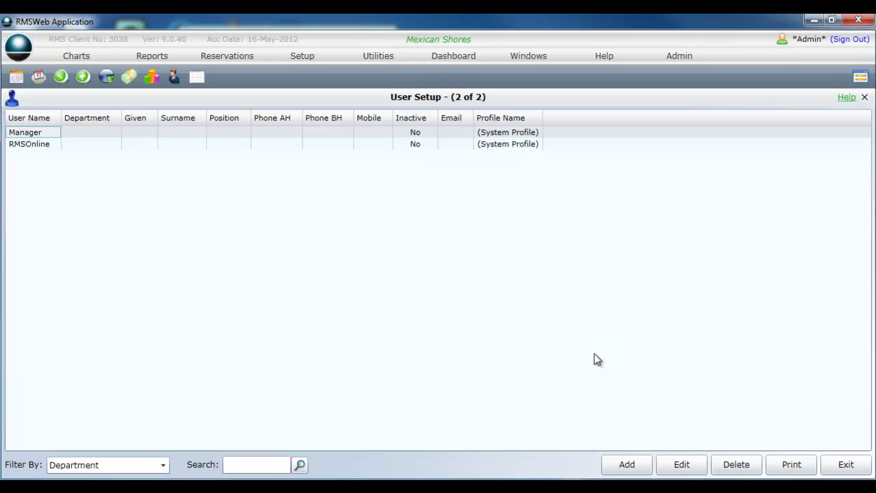
Exit User Setup and open Property Information under Setup > Property Options.
{"action": "left_click", "coordinate": [845, 463]}
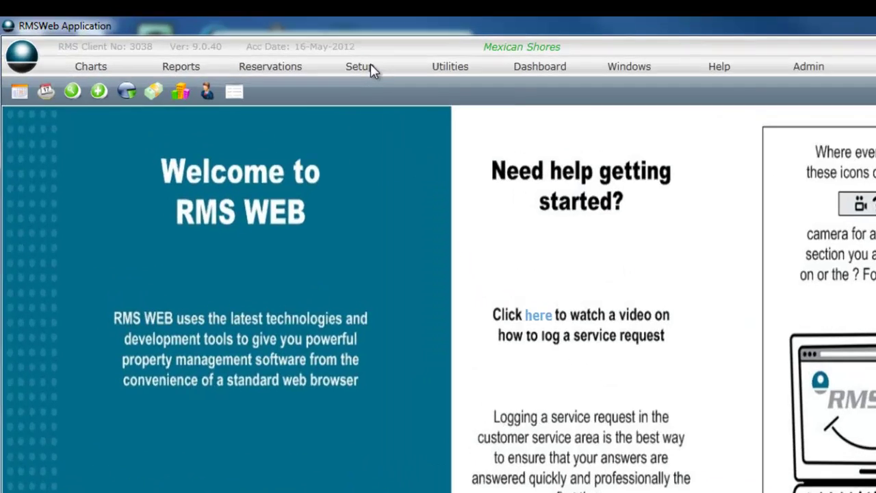
{"action": "left_click", "coordinate": [313, 57]}
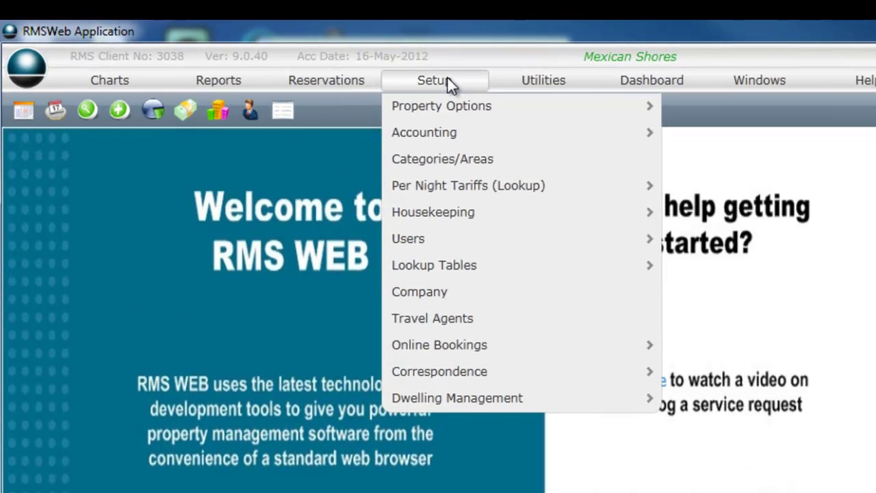
{"action": "mouse_move", "coordinate": [459, 108]}
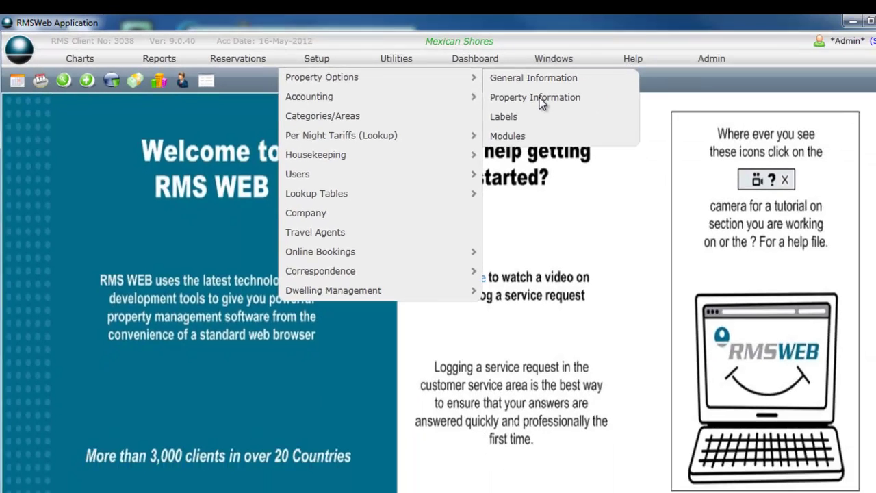
{"action": "left_click", "coordinate": [740, 134]}
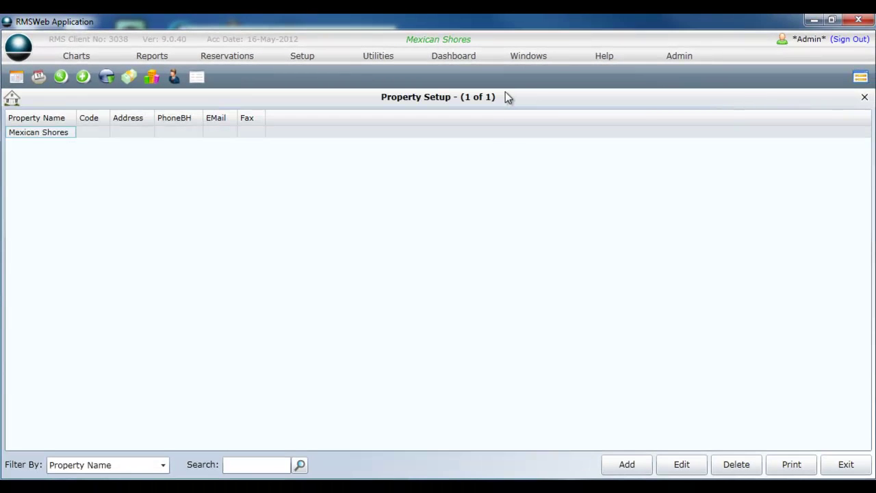
Open the Mexican Shores property form and move from RMS Client No to Property Name.
{"action": "double_click", "coordinate": [306, 134]}
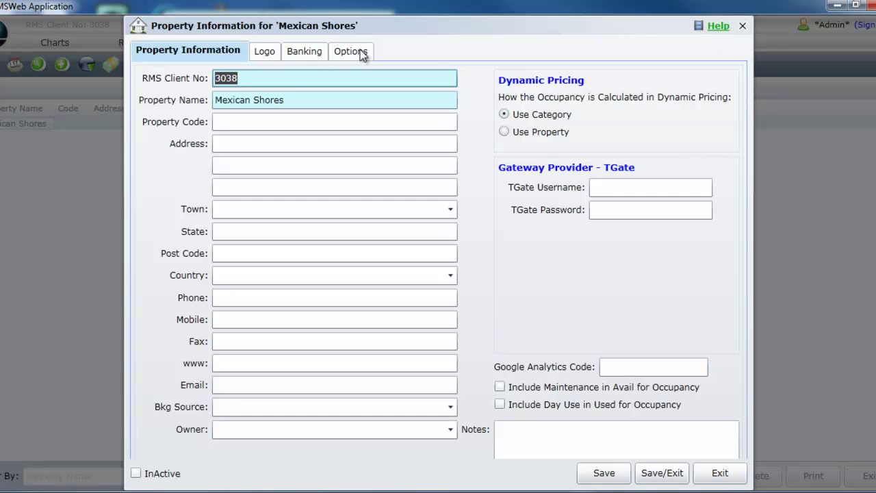
{"action": "left_click", "coordinate": [292, 80]}
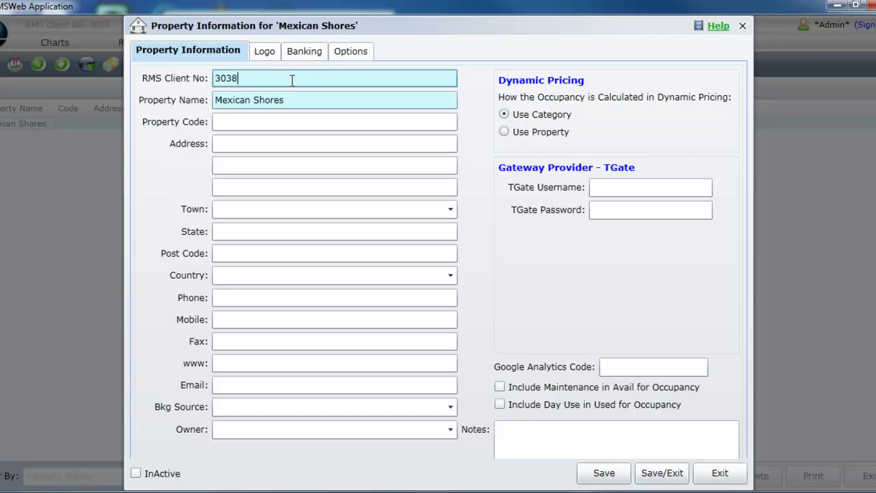
{"action": "key", "text": "Tab"}
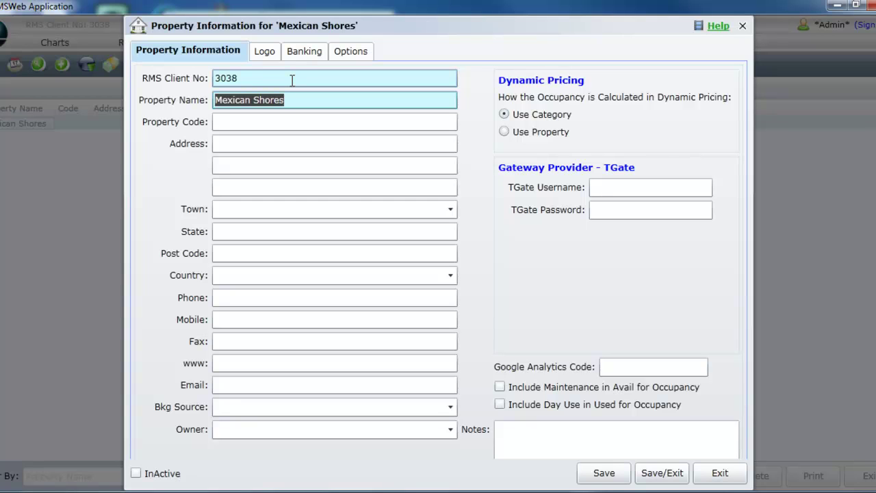
Enter the property's street address and town (auto-filling state and post code), and set country AUSTRALIA.
{"action": "key", "text": "Tab"}
{"action": "key", "text": "Tab"}
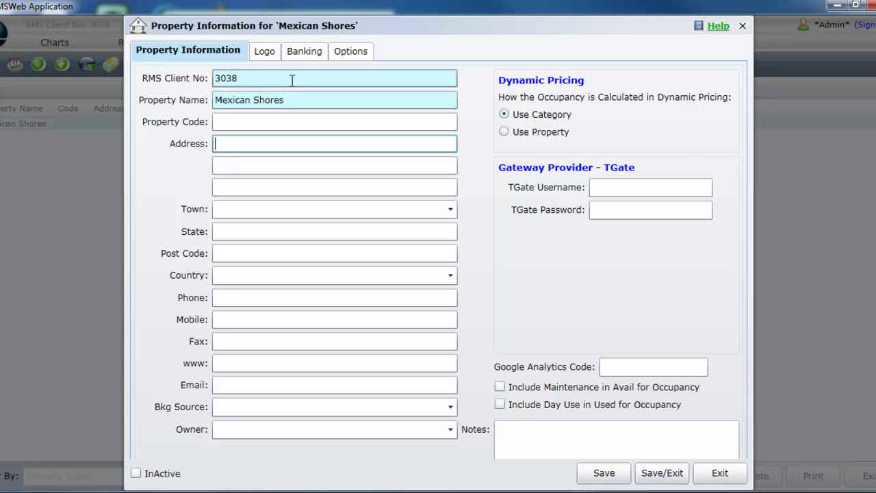
{"action": "key", "text": "Tab"}
{"action": "key", "text": "Tab"}
{"action": "key", "text": "Tab"}
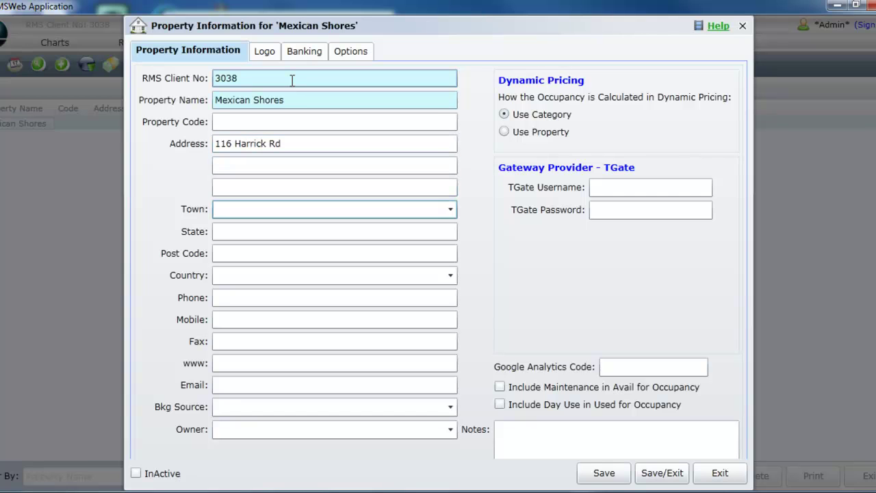
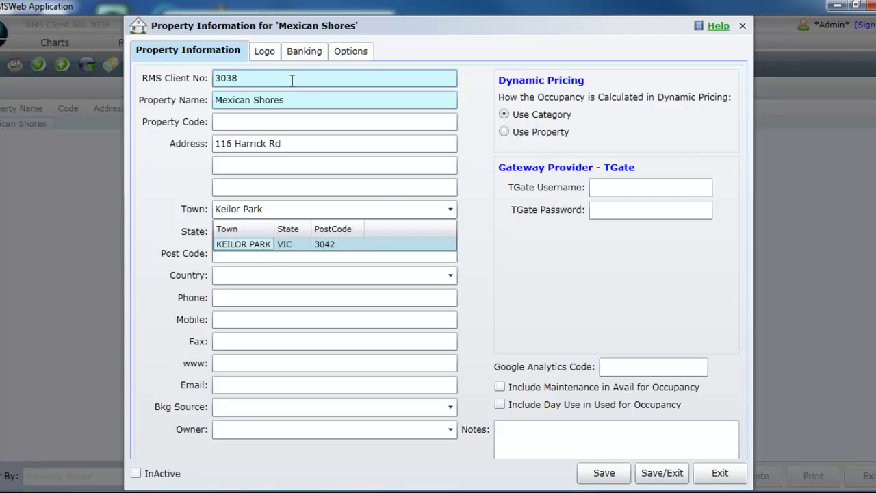
{"action": "left_click", "coordinate": [242, 243]}
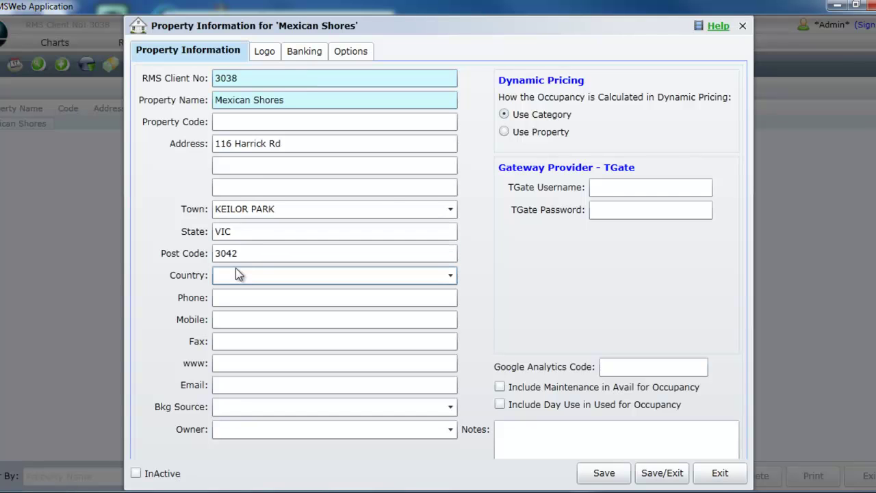
{"action": "type", "text": "aust"}
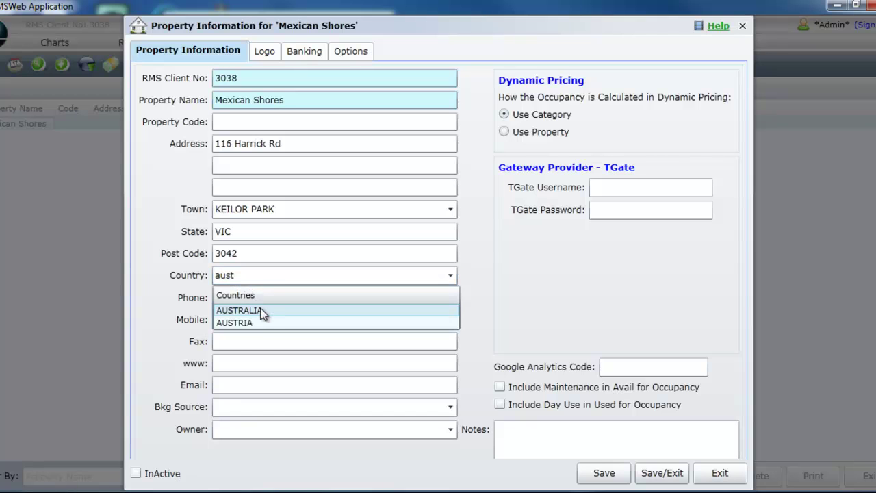
{"action": "left_click", "coordinate": [262, 312]}
{"action": "left_click", "coordinate": [256, 301]}
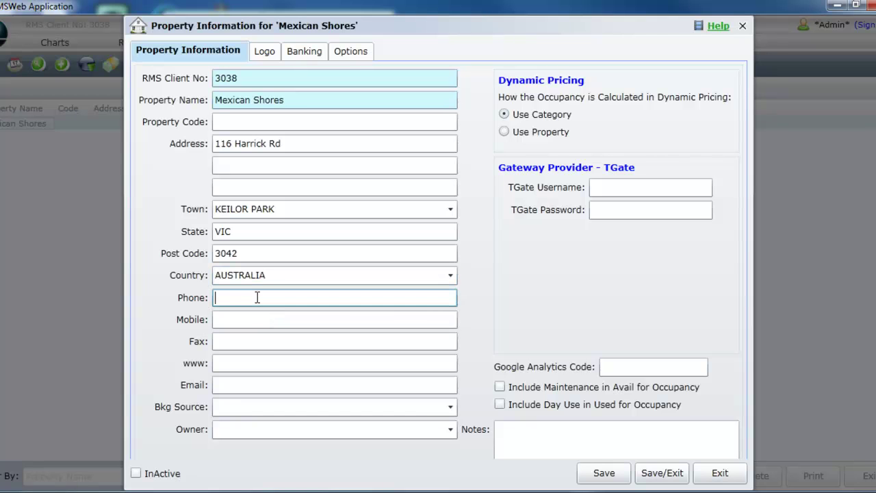
{"action": "key", "text": "Tab"}
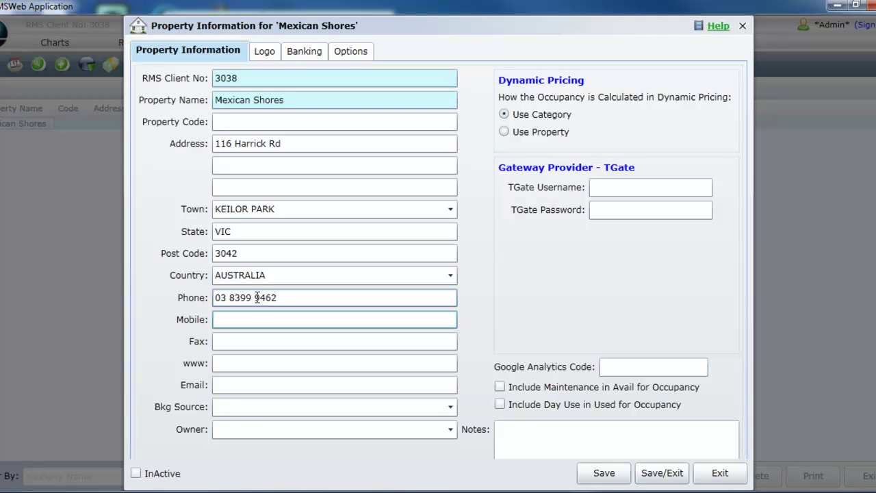
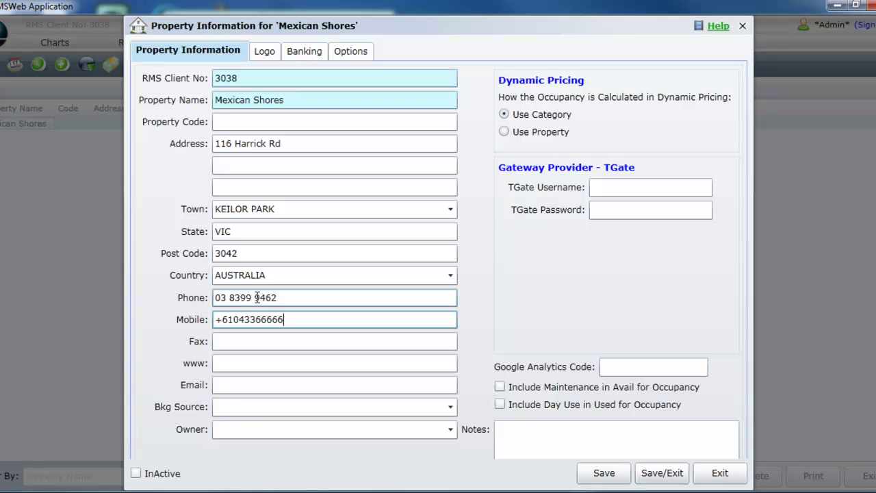
{"action": "key", "text": "Tab"}
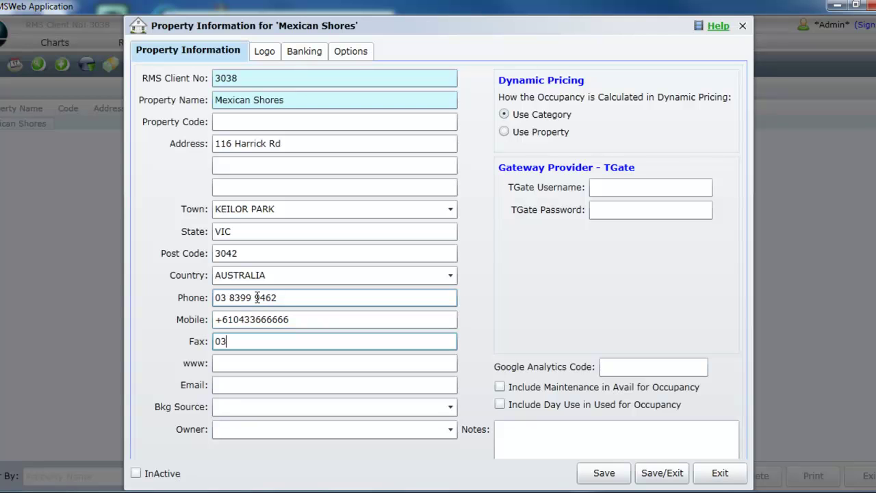
{"action": "key", "text": "Tab"}
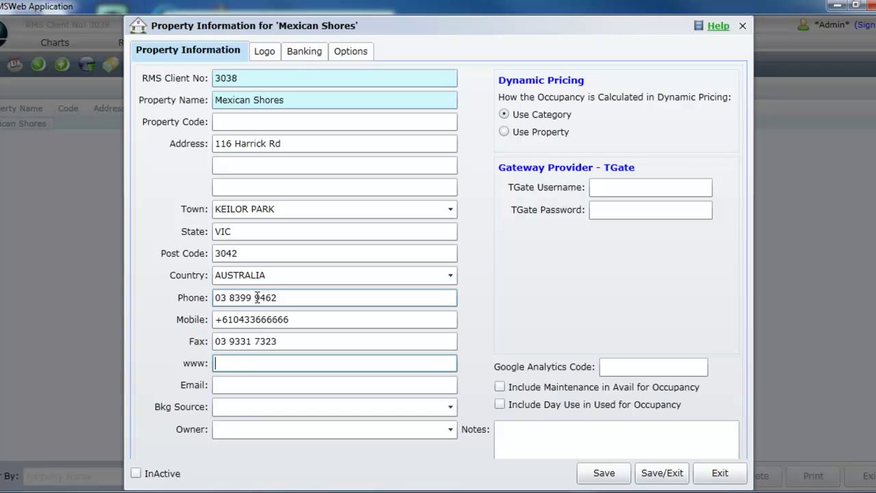
{"action": "type", "text": "www.rms.com.au"}
{"action": "key", "text": "Tab"}
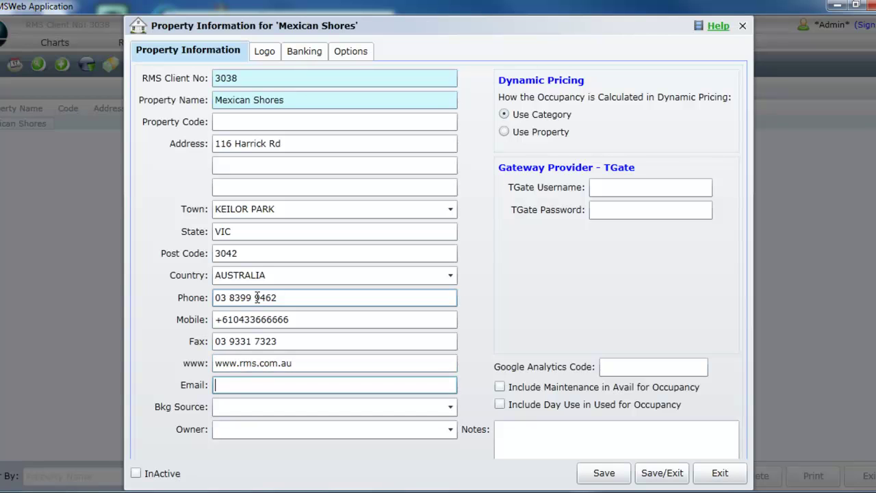
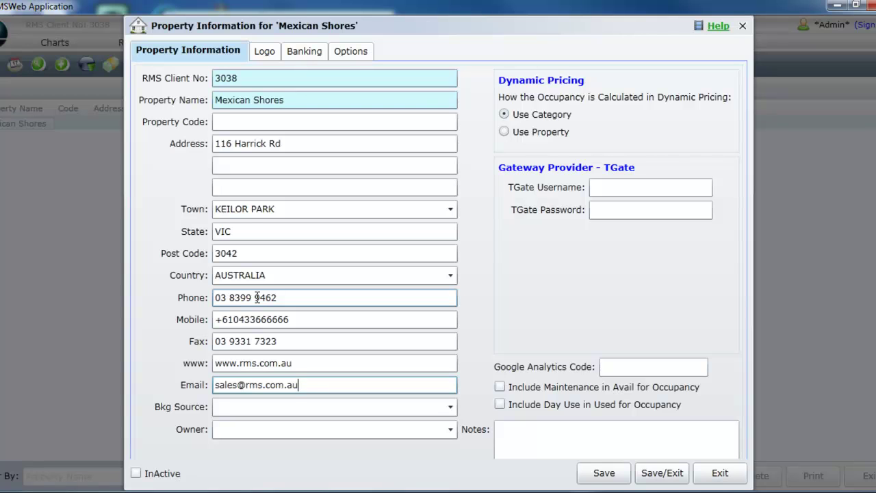
Show the empty Banking section and place the cursor in Account Name.
{"action": "left_click", "coordinate": [306, 52]}
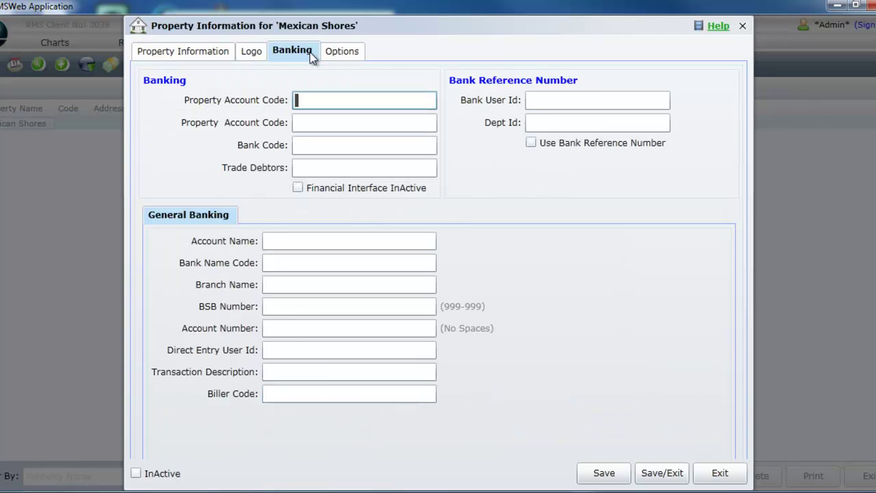
{"action": "left_click", "coordinate": [293, 241]}
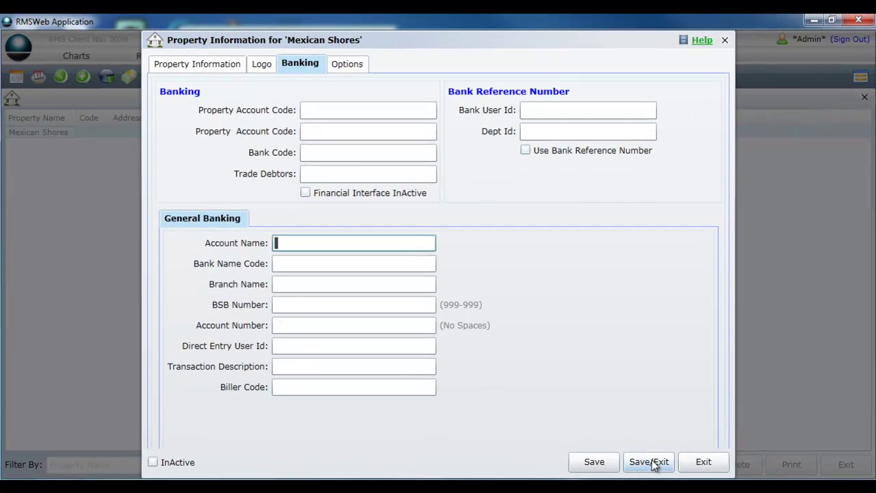
Save Mexican Shores and select its updated row in the Property Setup list.
{"action": "left_click", "coordinate": [653, 463]}
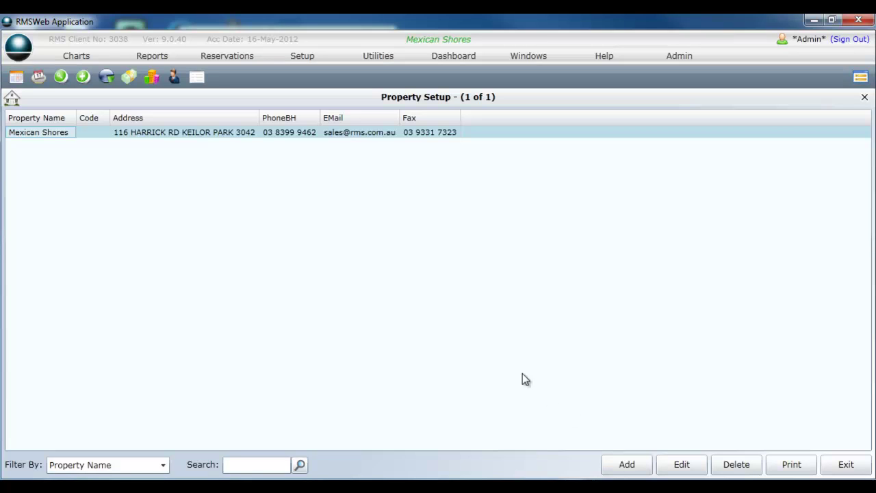
{"action": "left_click", "coordinate": [84, 130]}
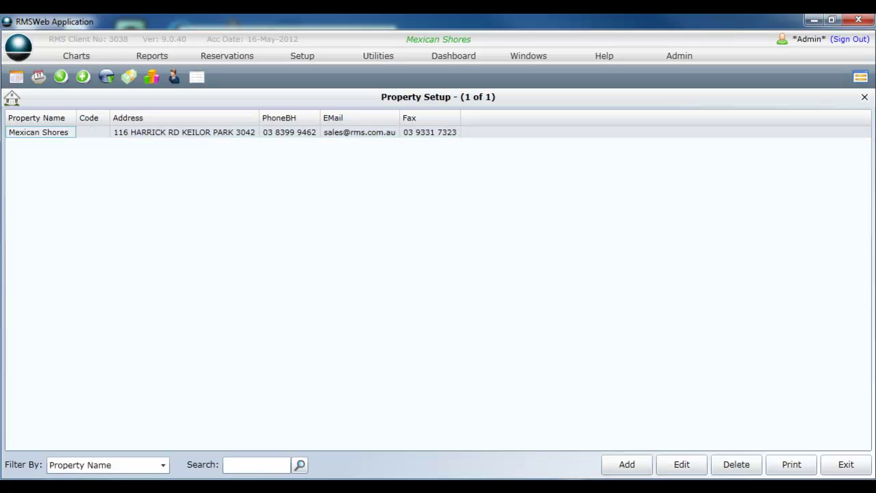